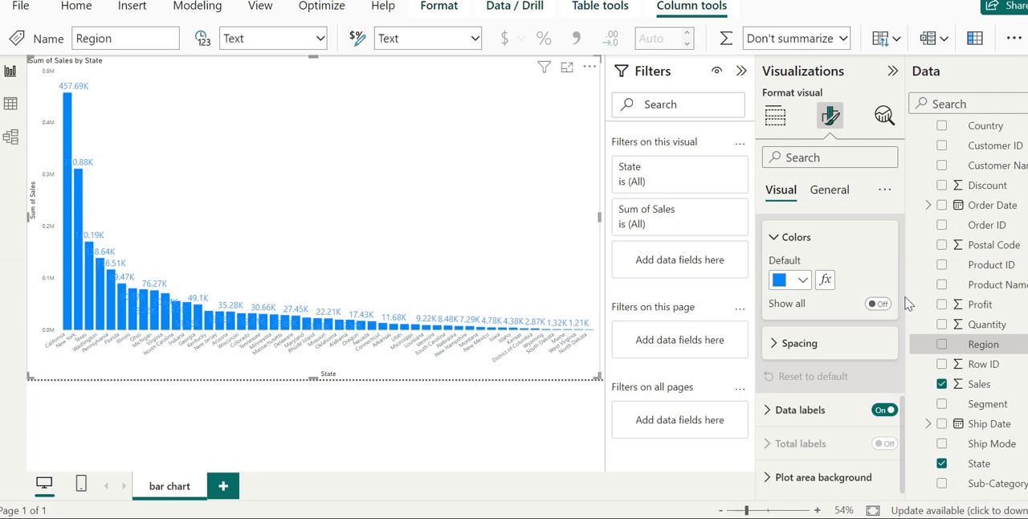
Show the individual column colors for all states and check the conditional formatting dialog for the default color
scroll(900, 299, up, 1)
scroll(900, 305, up, 10)
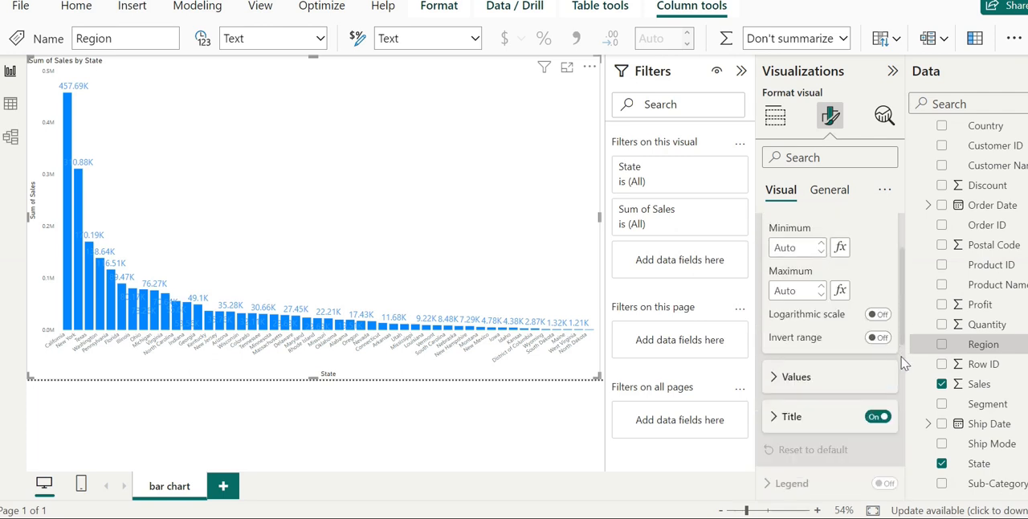
scroll(902, 365, down, 5)
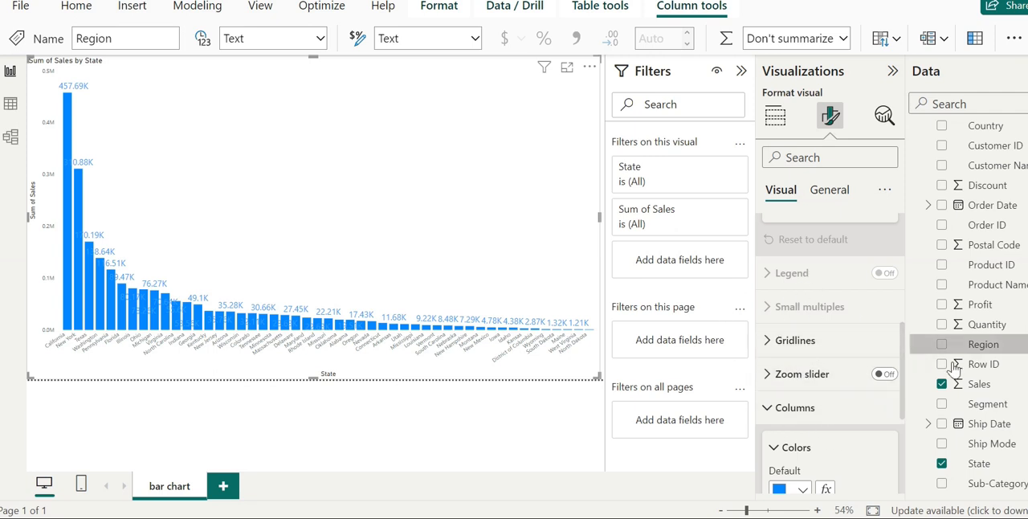
scroll(901, 431, down, 3)
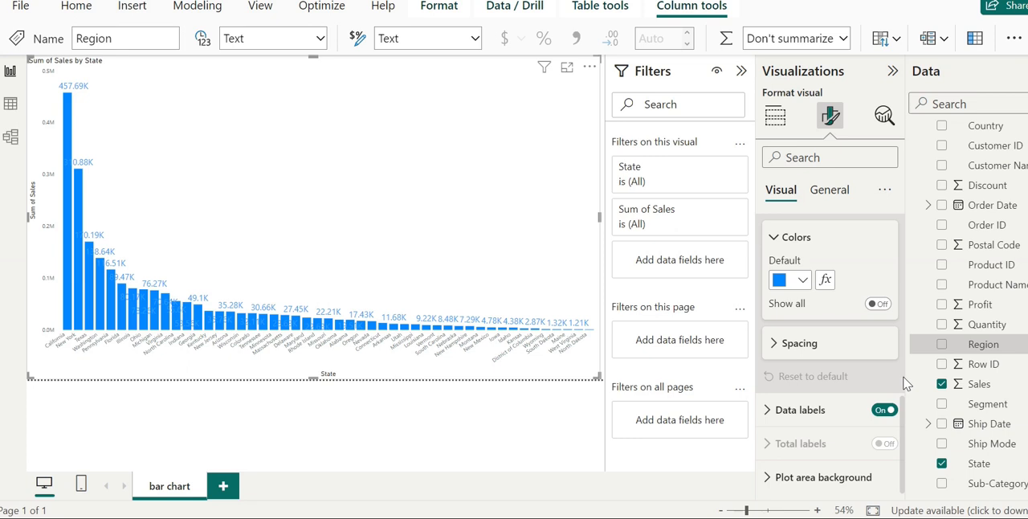
click(879, 304)
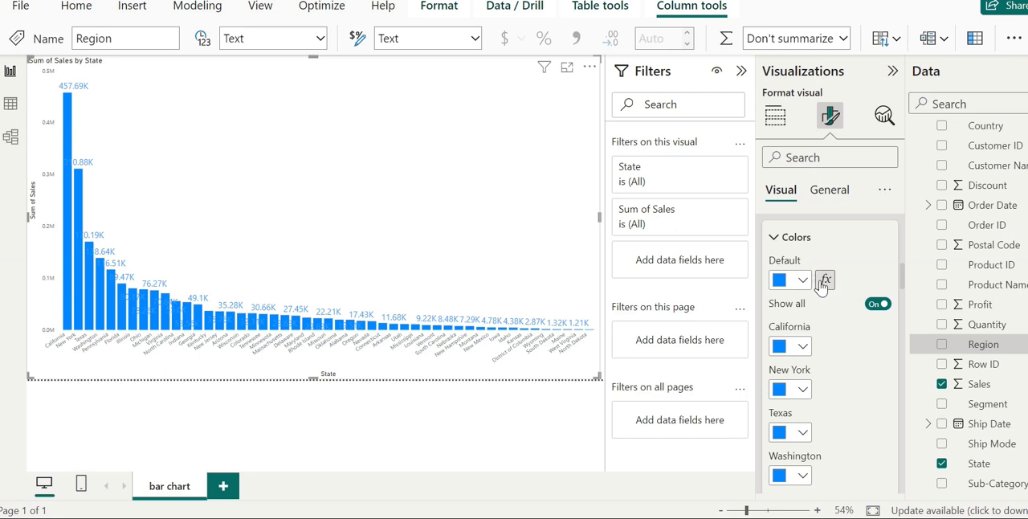
click(824, 280)
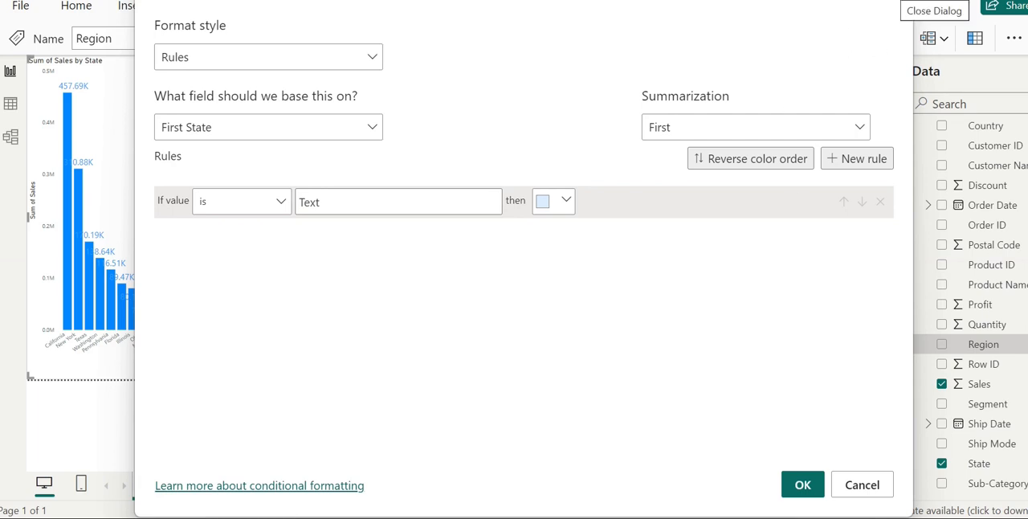
click(896, 11)
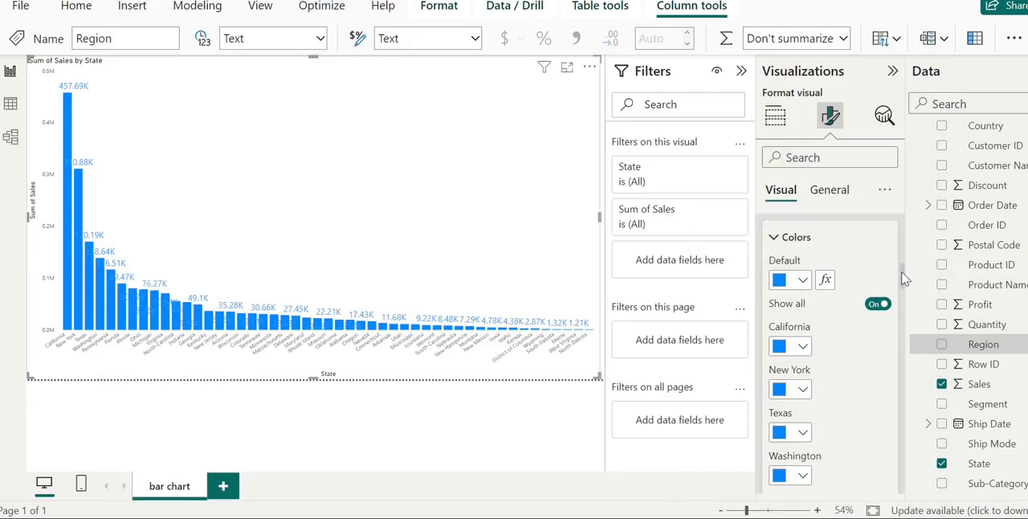
Review the color entries for each state and reset the column settings to default
scroll(876, 404, down, 20)
scroll(875, 485, down, 3)
scroll(878, 442, up, 9)
scroll(881, 447, down, 2)
scroll(880, 460, down, 3)
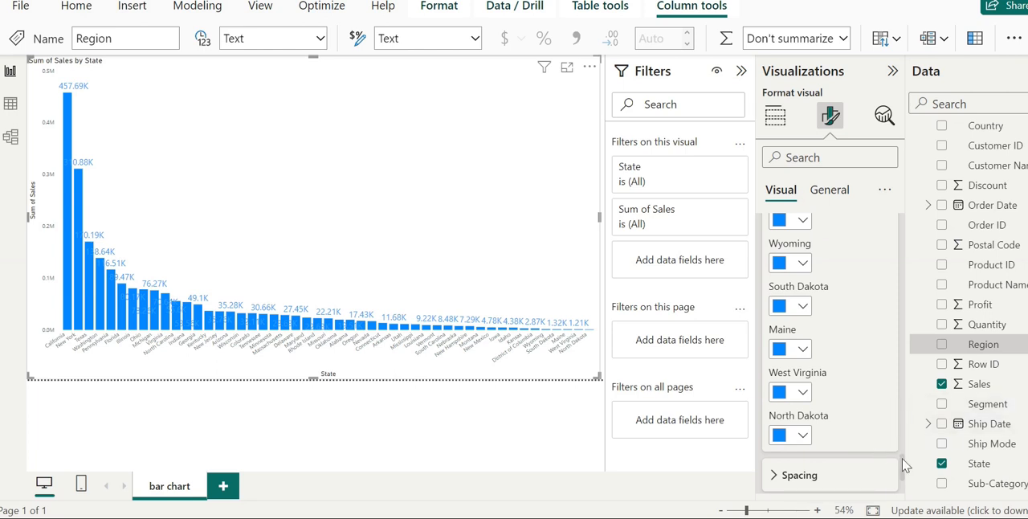
drag(906, 480, 906, 491)
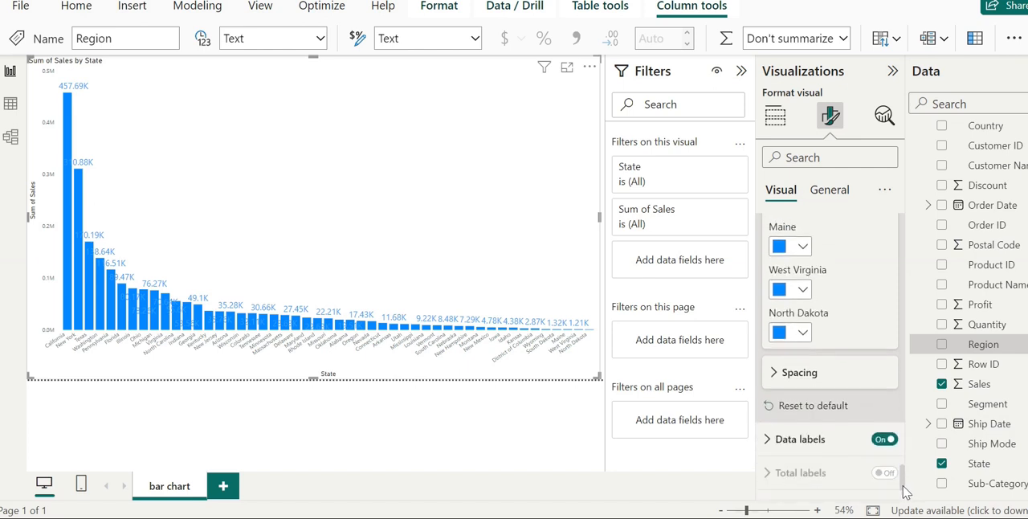
click(837, 408)
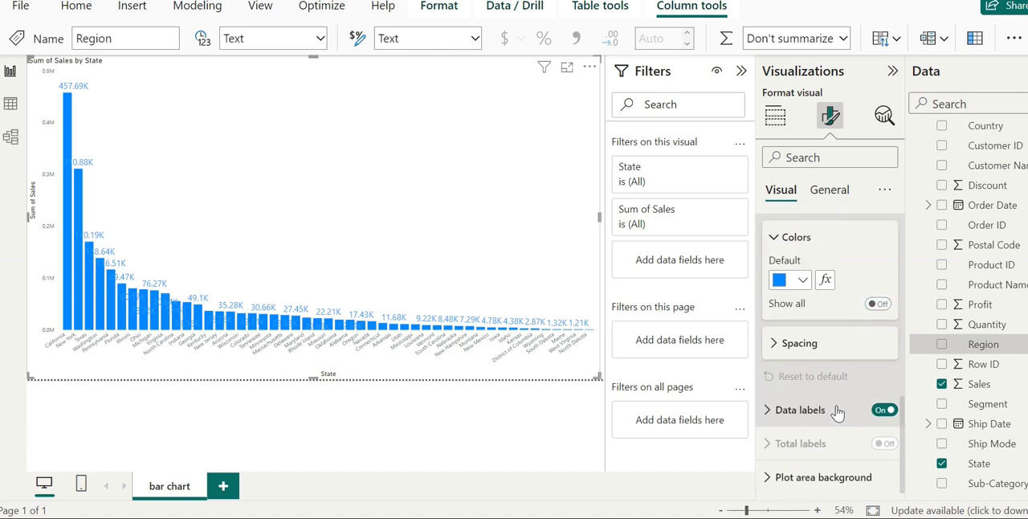
Show the colors for all states and set the format style of the columns' conditional fill color to Gradient
click(883, 304)
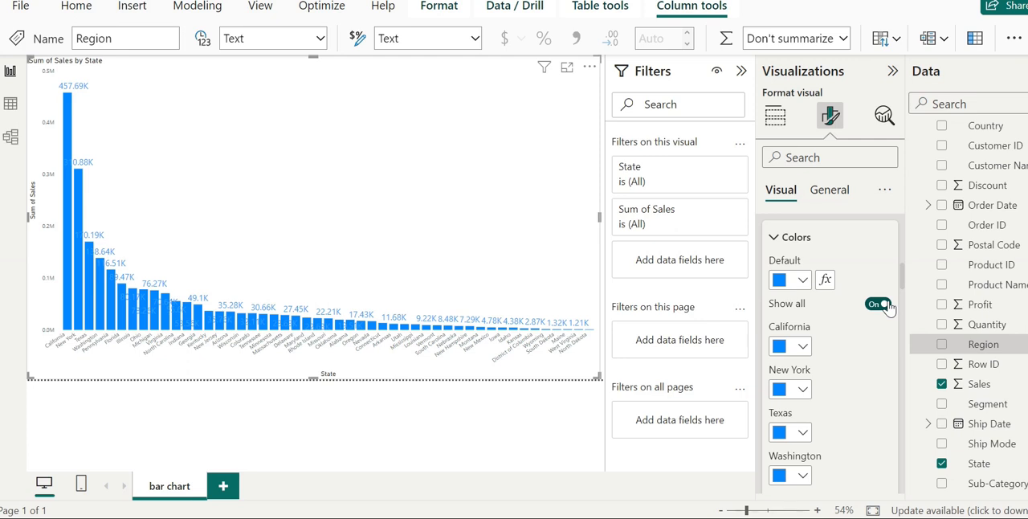
click(825, 278)
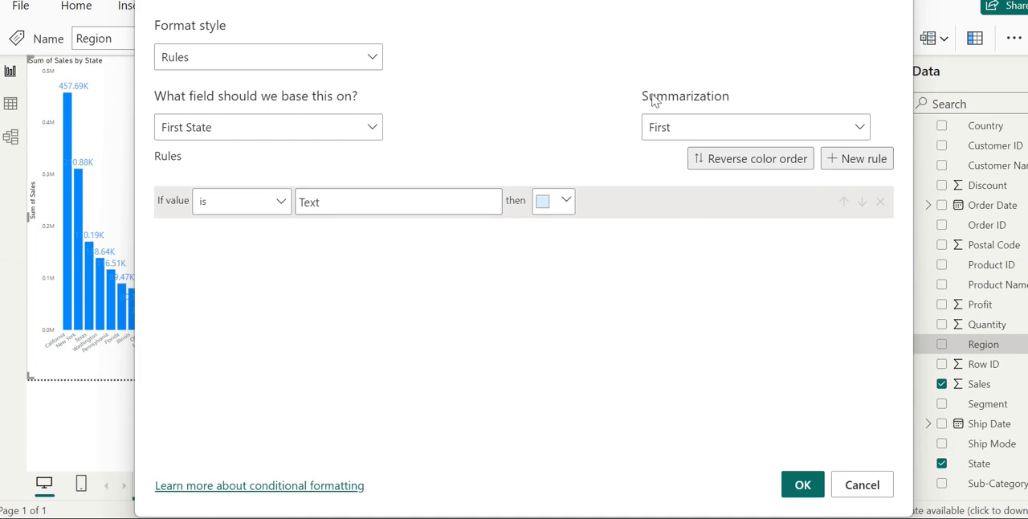
drag(651, 0, 648, 7)
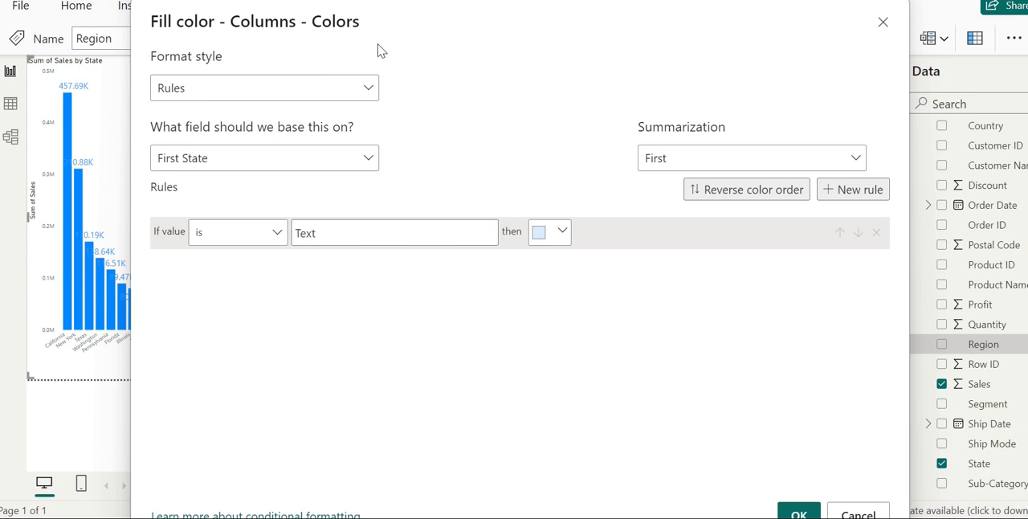
click(350, 95)
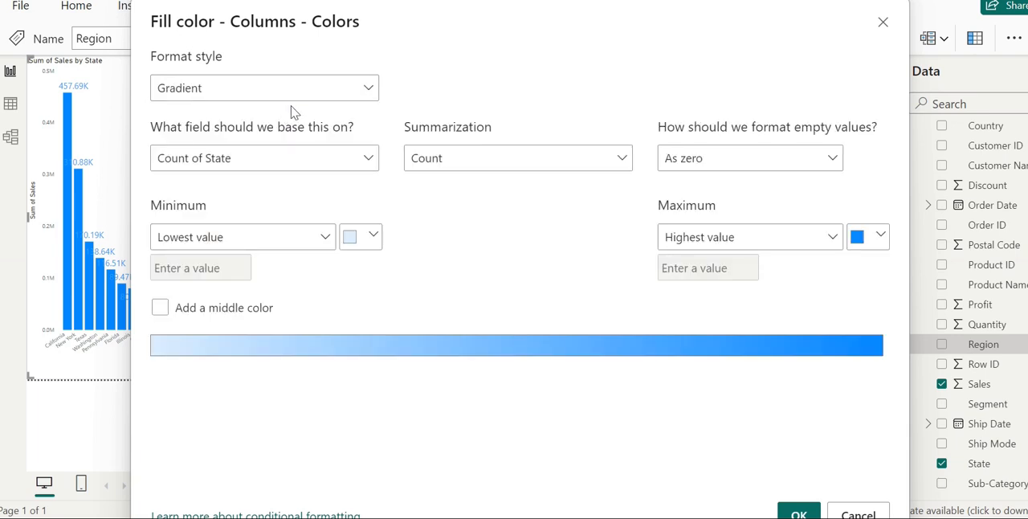
Base the gradient on the Sales field of USA Superstore, summarized as Sum
click(350, 160)
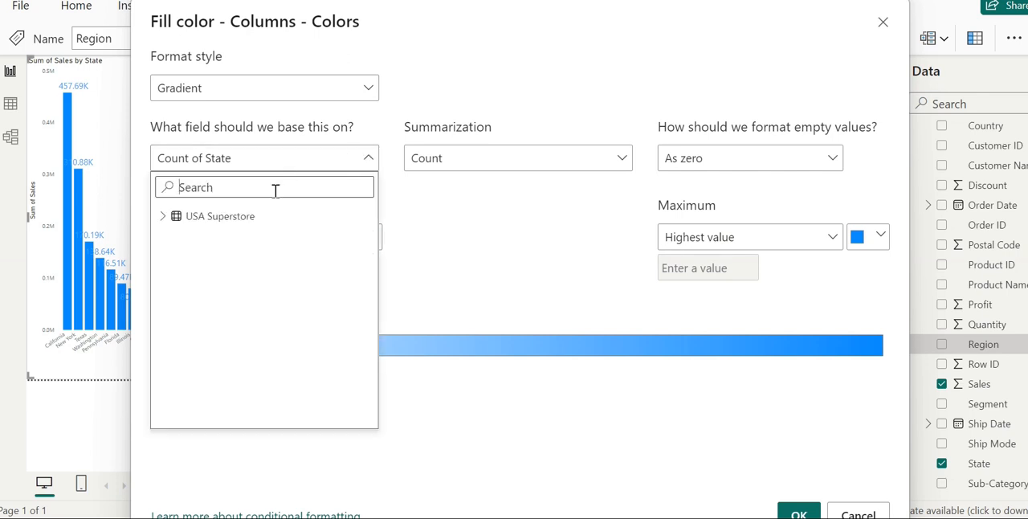
click(214, 188)
text(s)
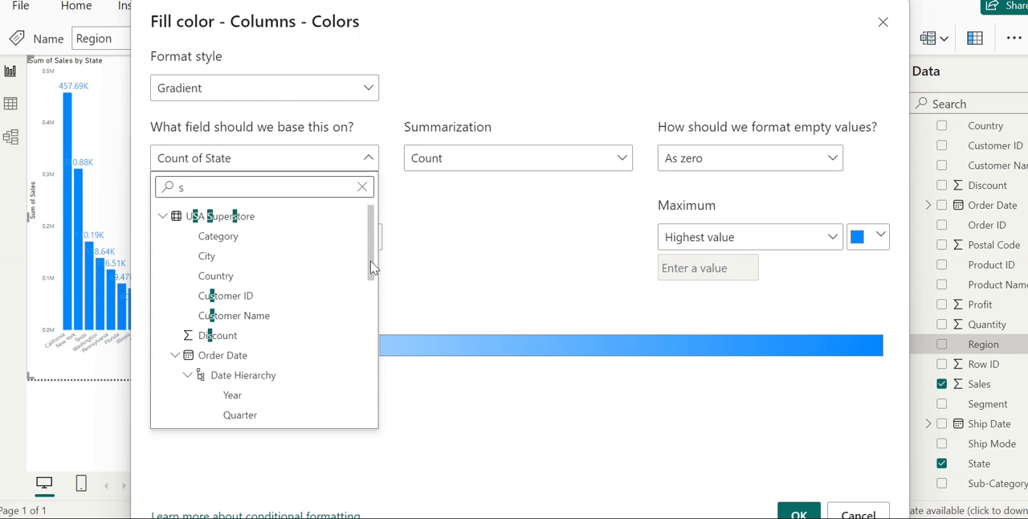
drag(374, 268, 367, 350)
click(210, 395)
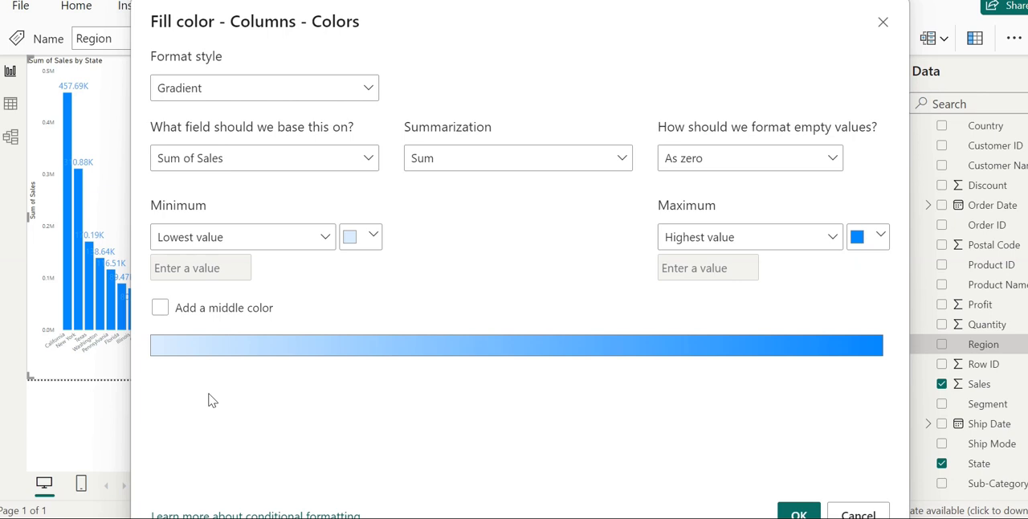
click(607, 160)
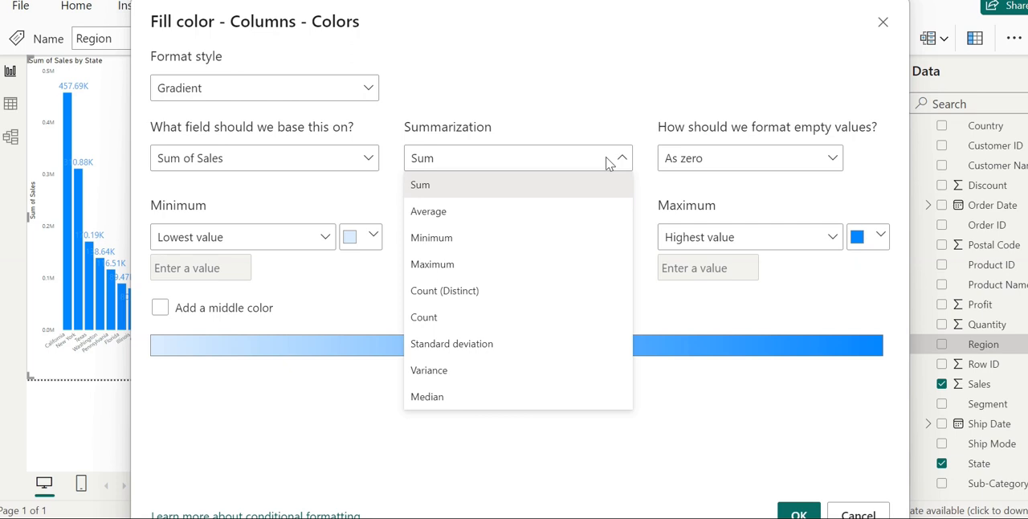
click(595, 111)
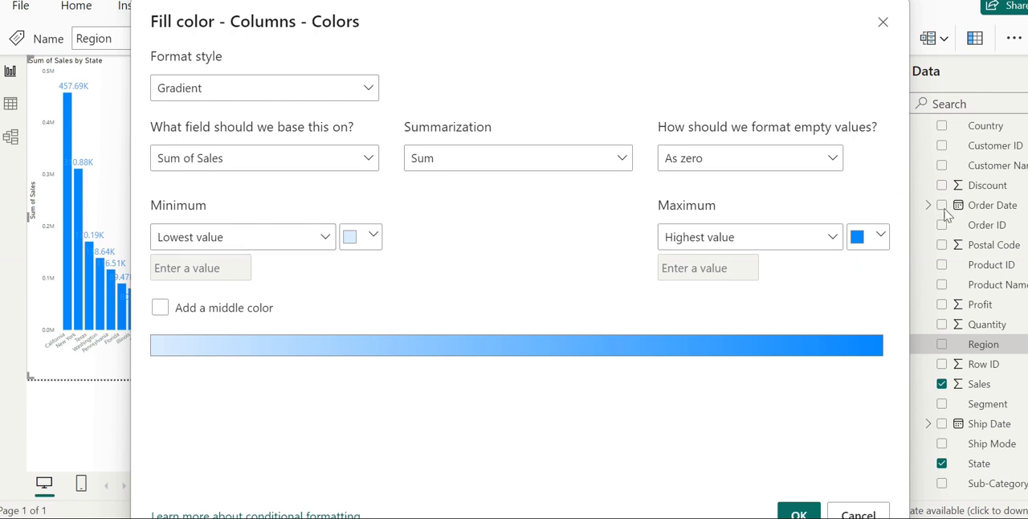
Keep the gradient's minimum at Lowest value and give it a custom red color, #E01414
click(830, 241)
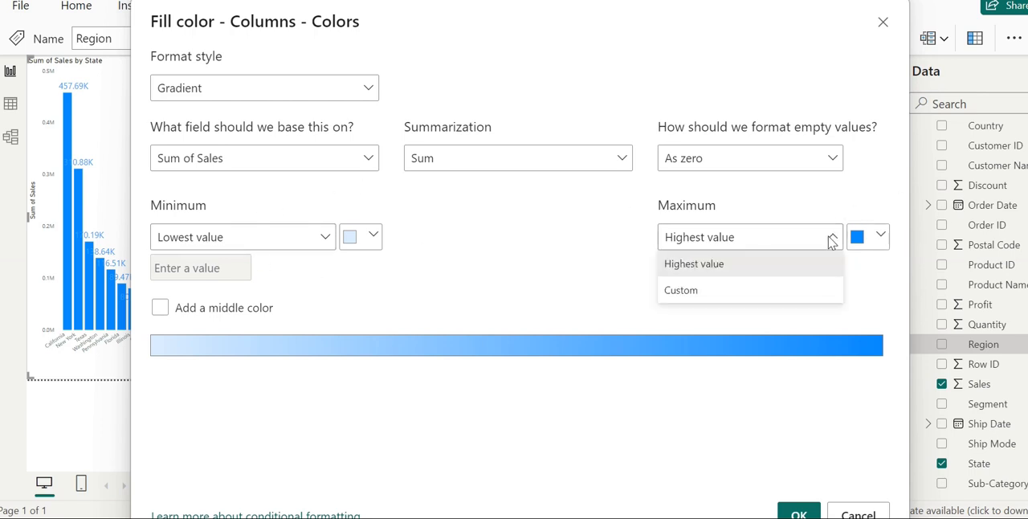
click(322, 242)
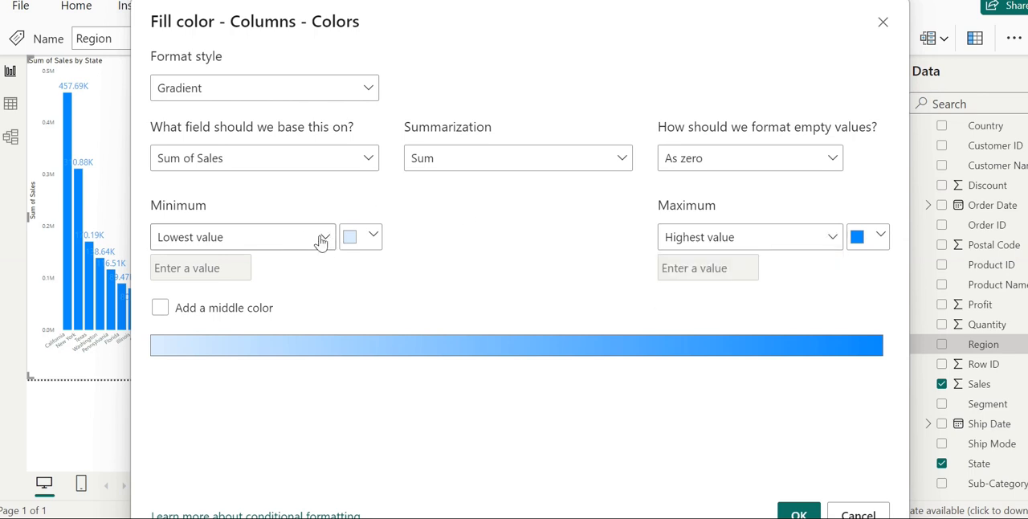
click(322, 242)
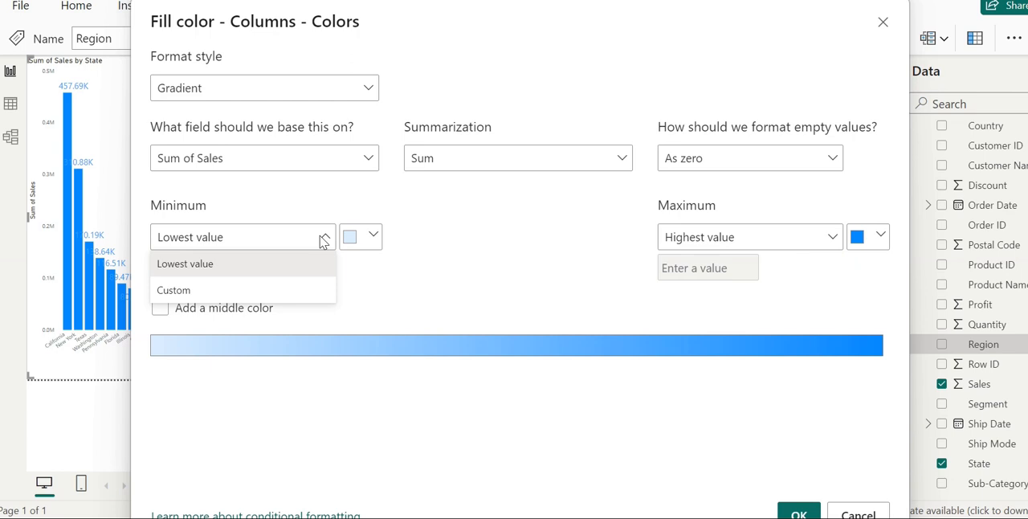
click(309, 266)
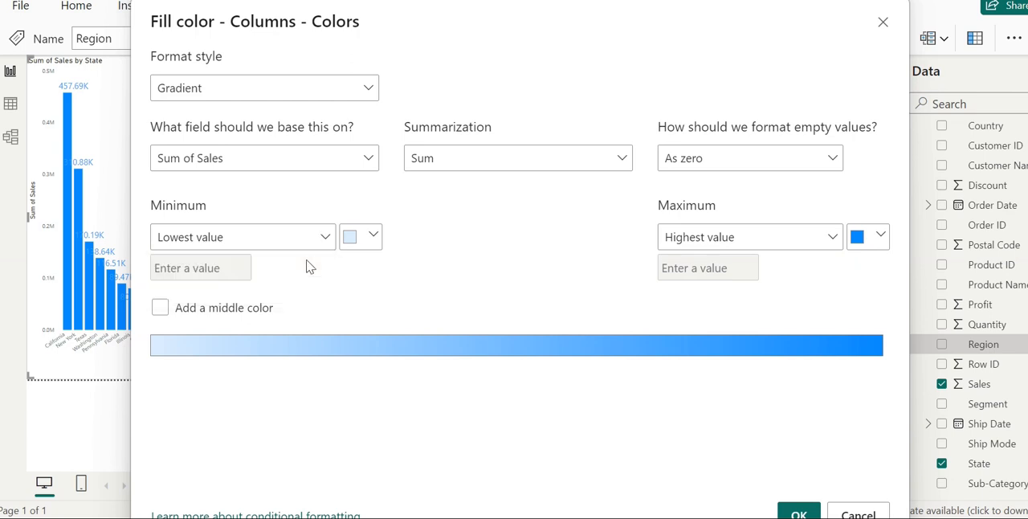
click(367, 241)
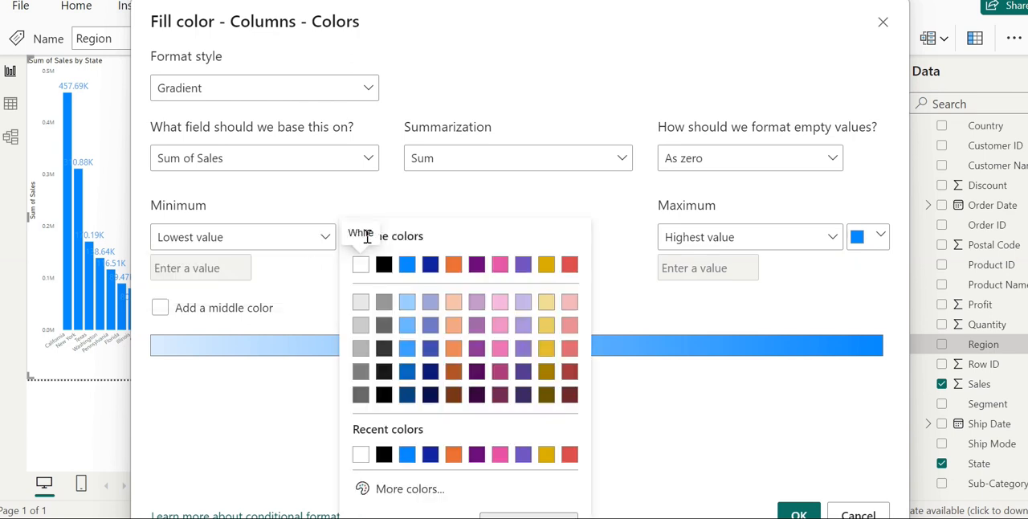
click(394, 491)
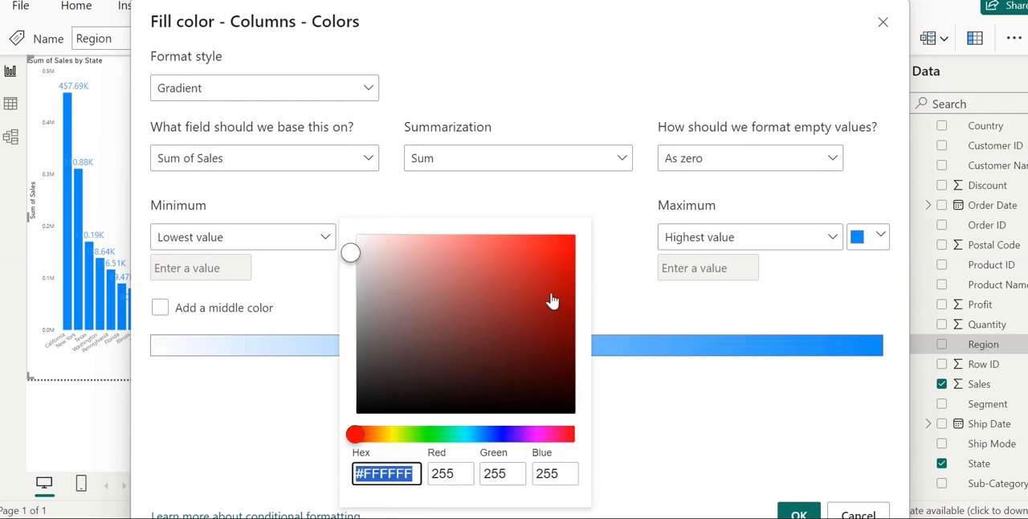
click(552, 257)
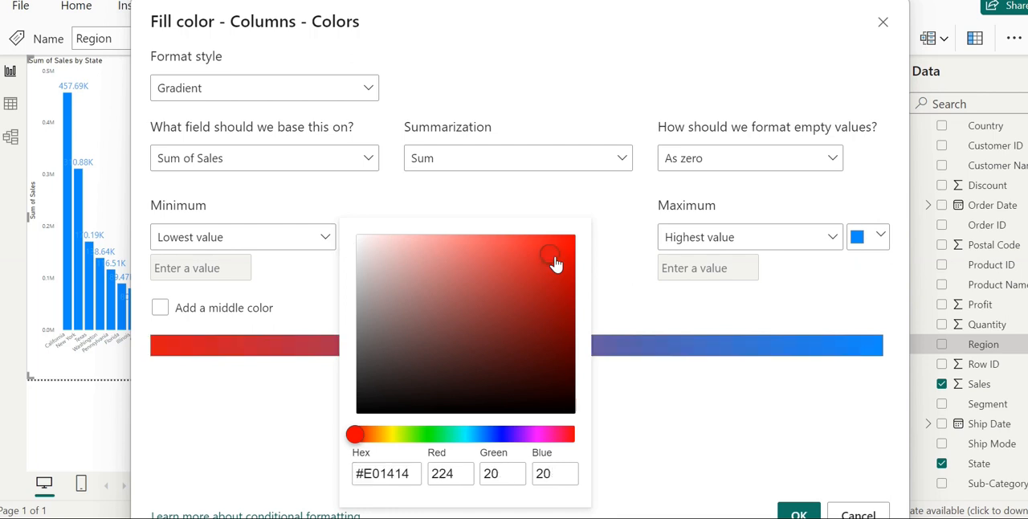
click(594, 201)
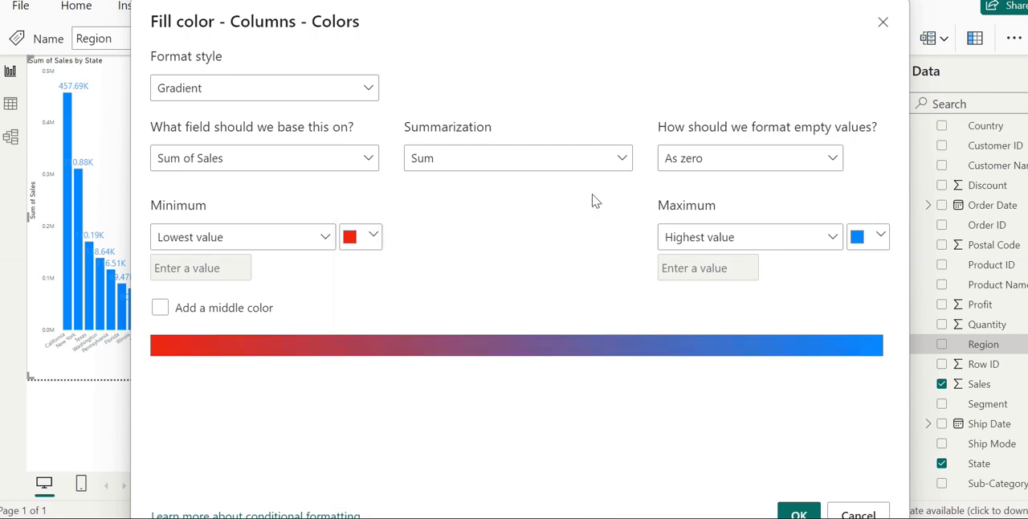
Give the gradient's Highest value a custom green color, #40D922, and apply the conditional formatting
click(880, 237)
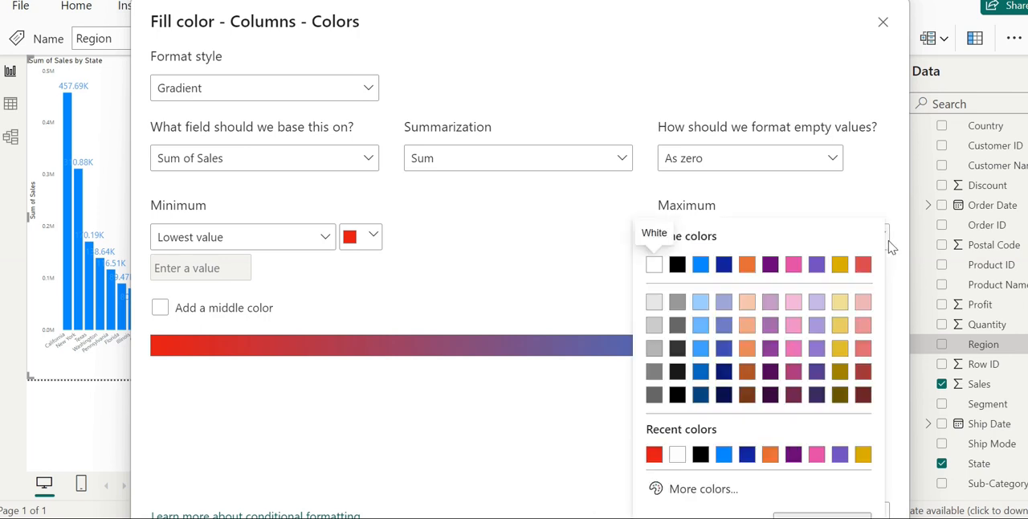
click(696, 490)
click(715, 437)
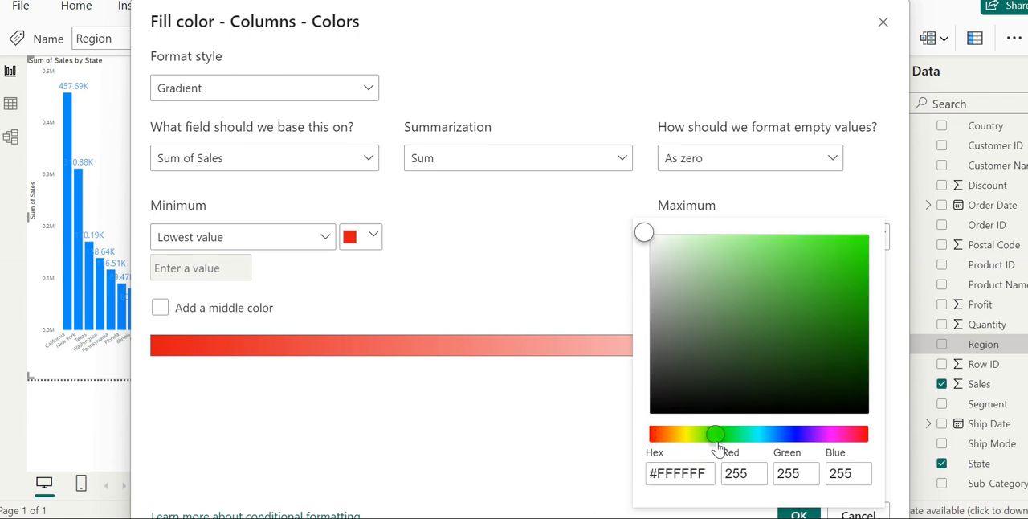
click(830, 260)
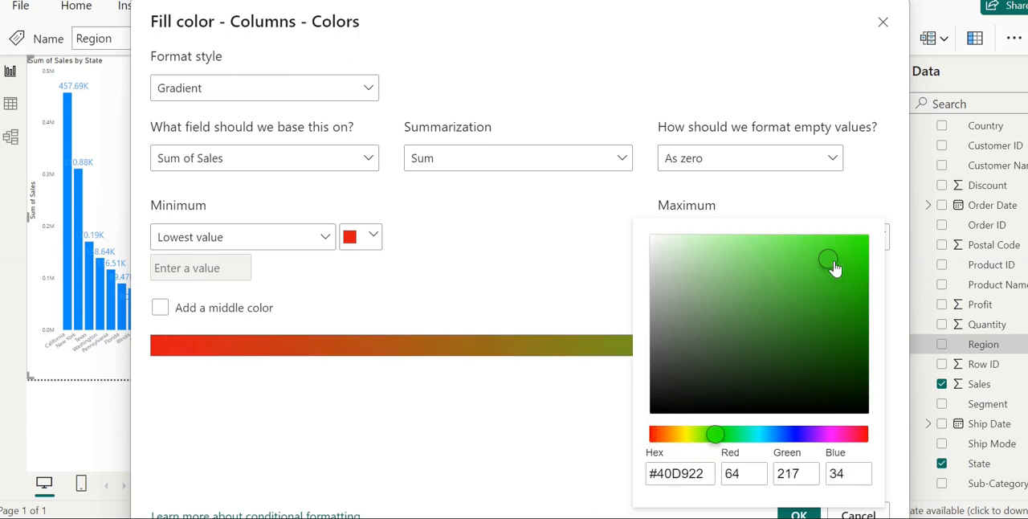
click(517, 423)
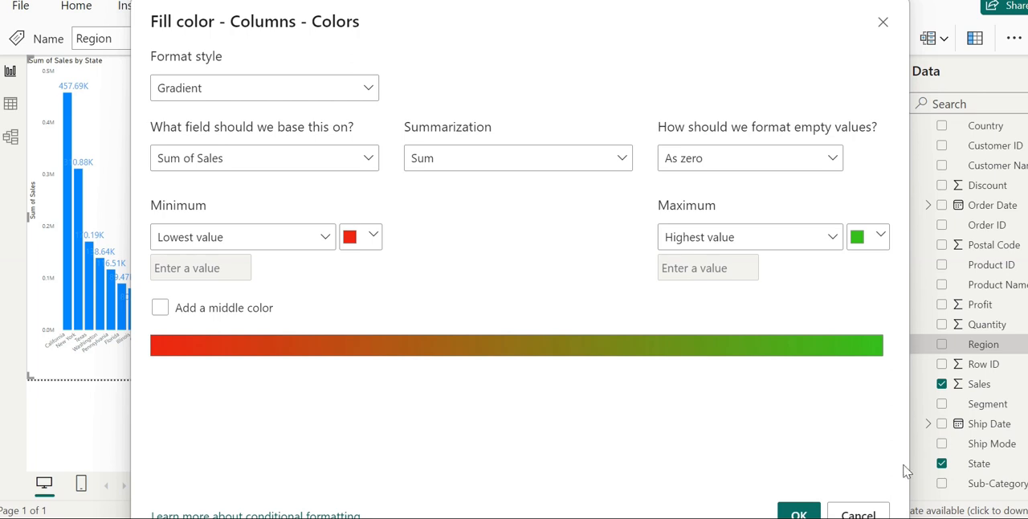
click(801, 513)
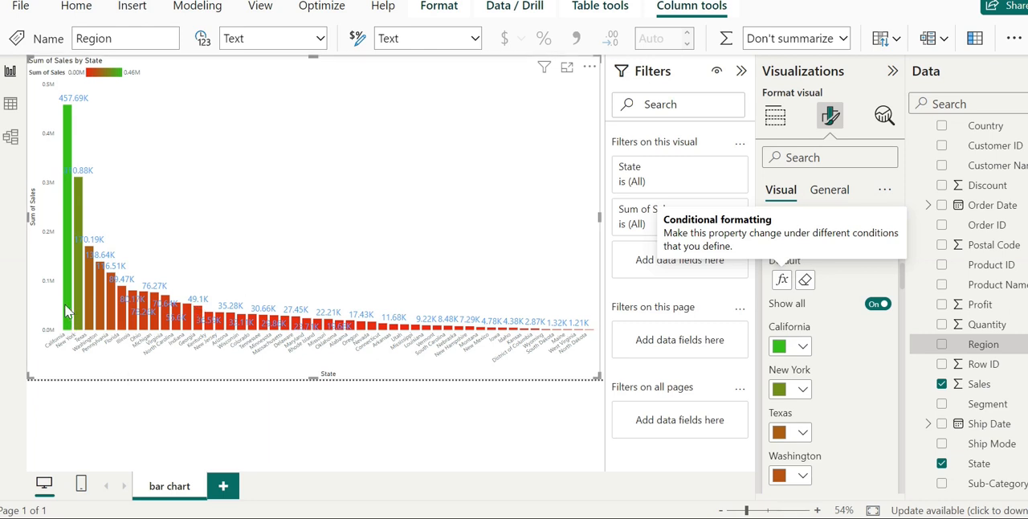
Examine the gradient colors of the state columns from California to North Dakota in focus mode
mouse_move(67, 312)
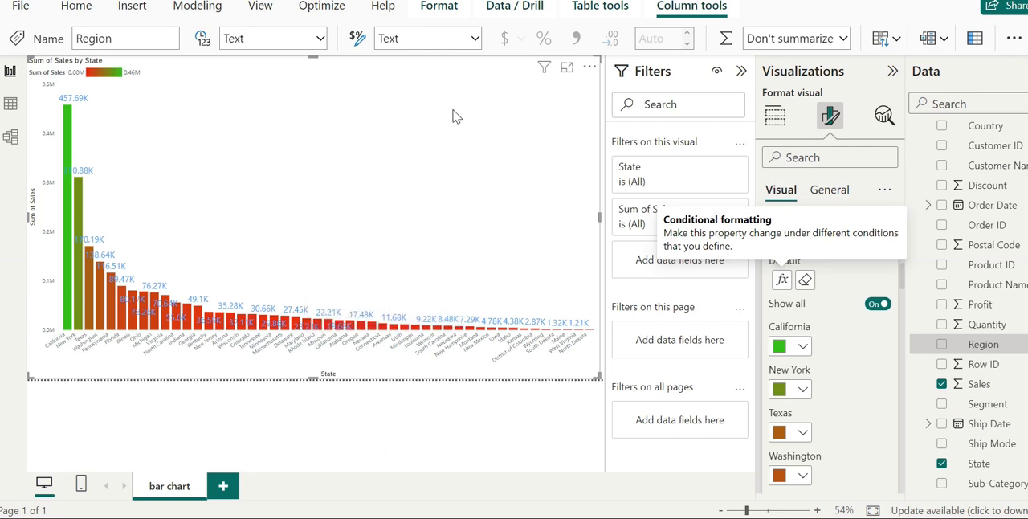
click(567, 71)
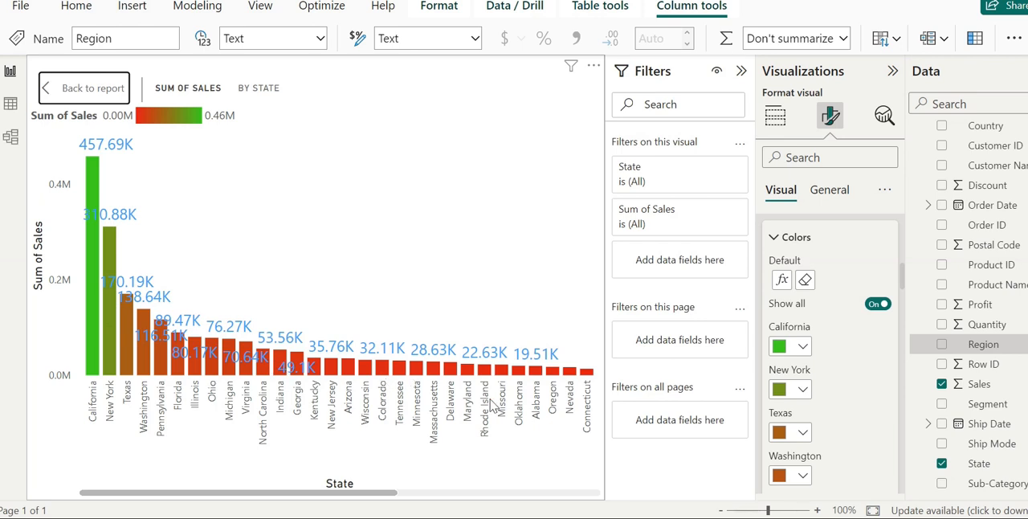
click(583, 493)
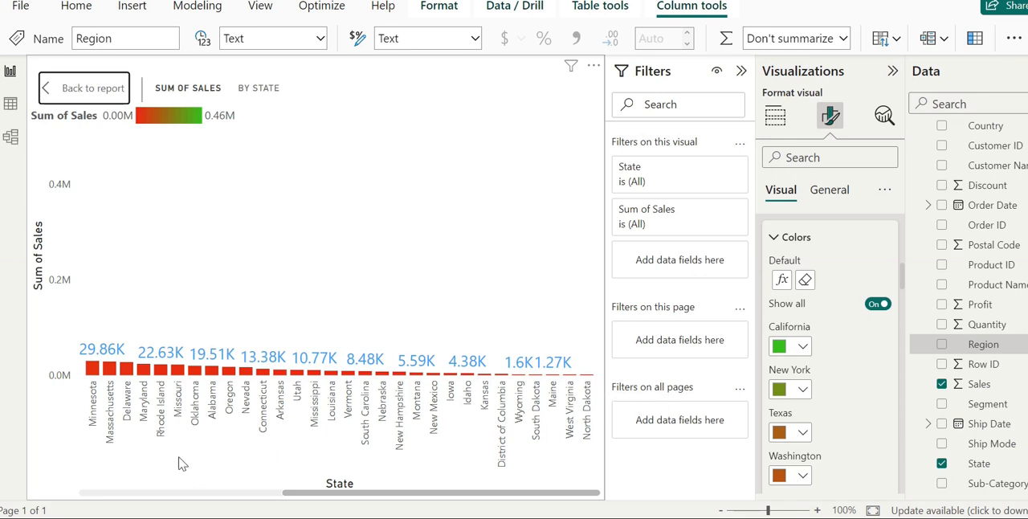
click(100, 494)
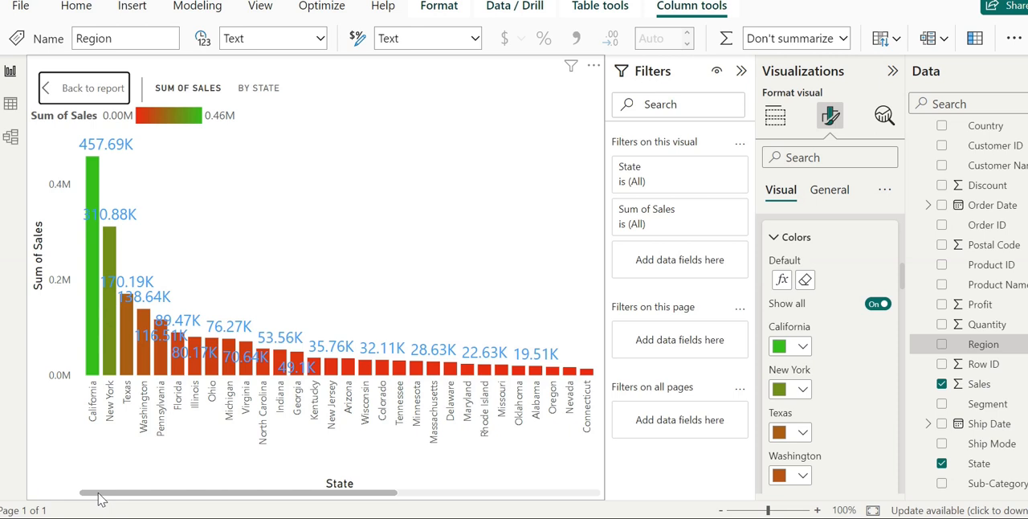
Return to the report, base the column color gradient on the Profit field, and apply the conditional formatting
click(78, 91)
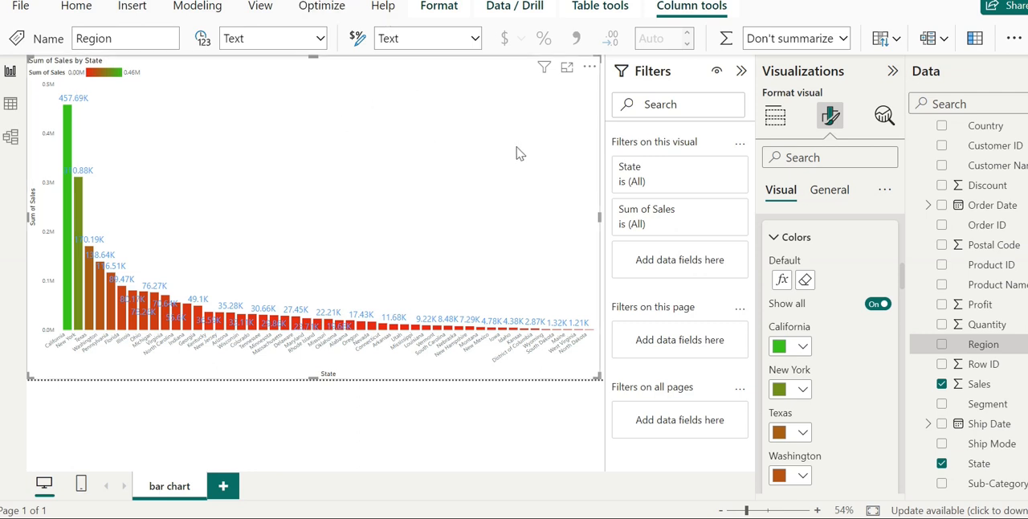
click(782, 281)
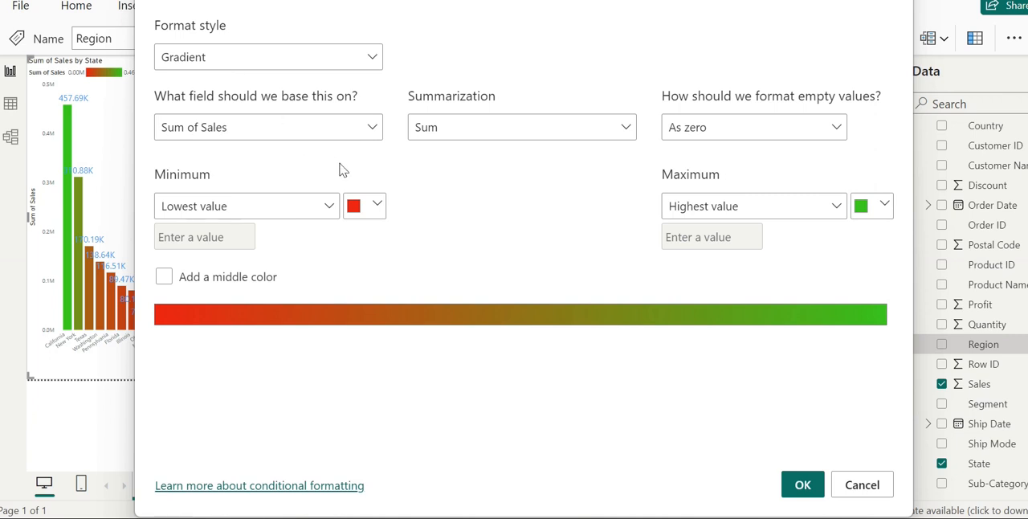
click(374, 130)
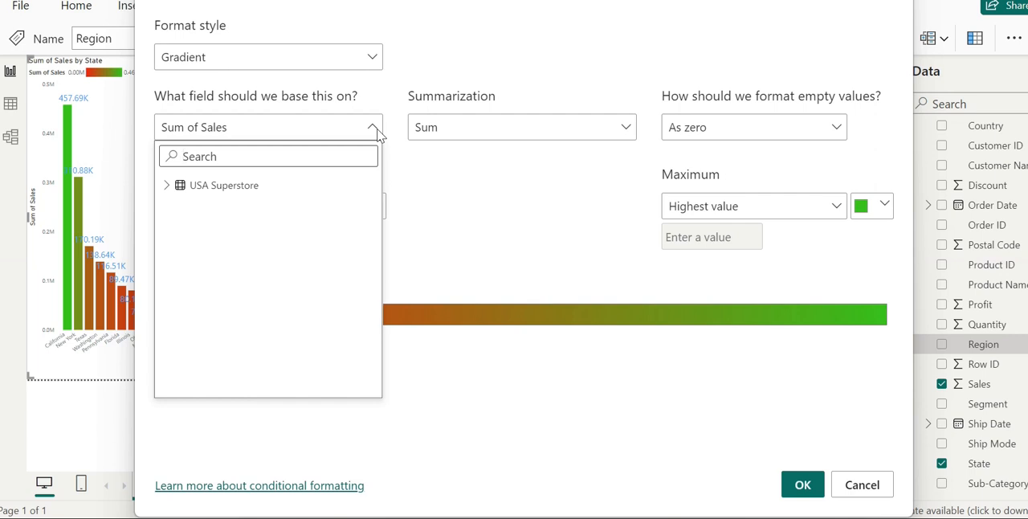
text(p)
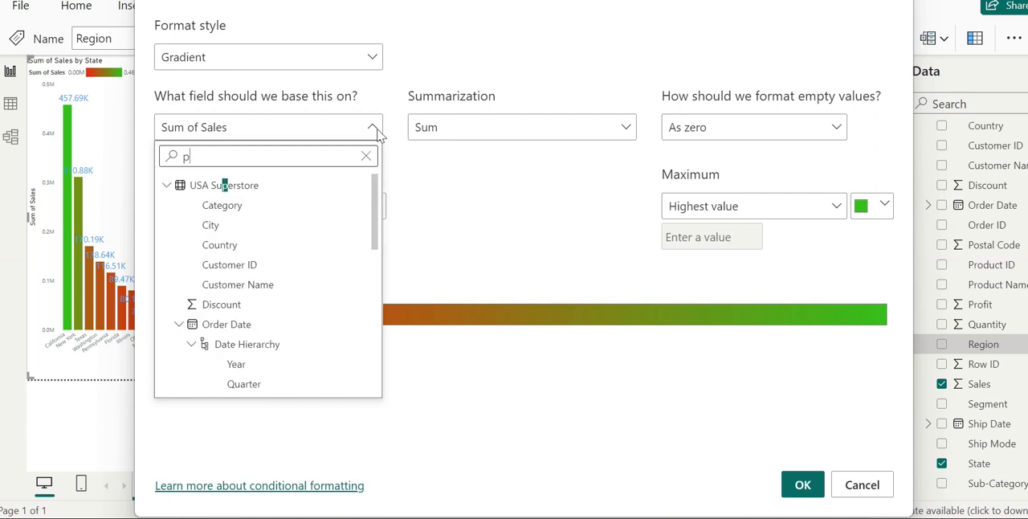
text(r)
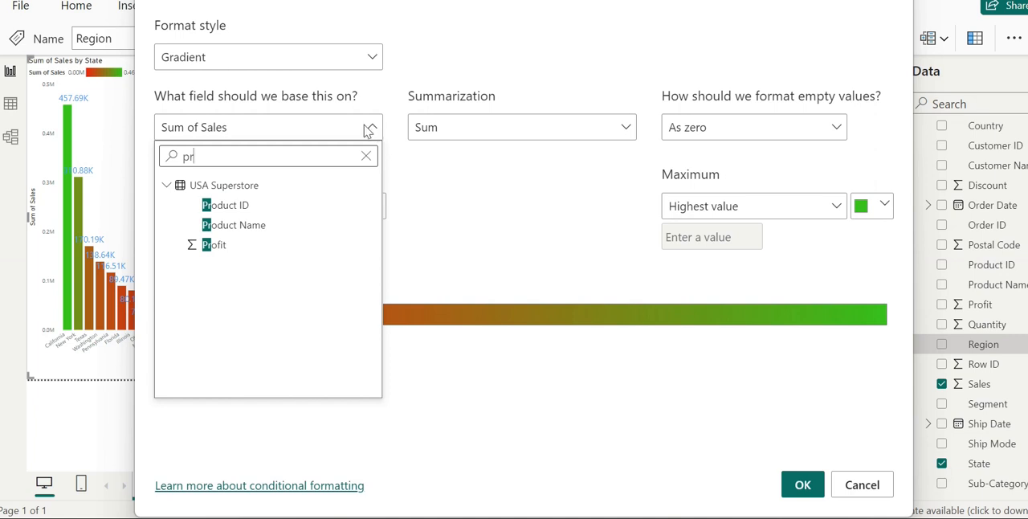
click(214, 244)
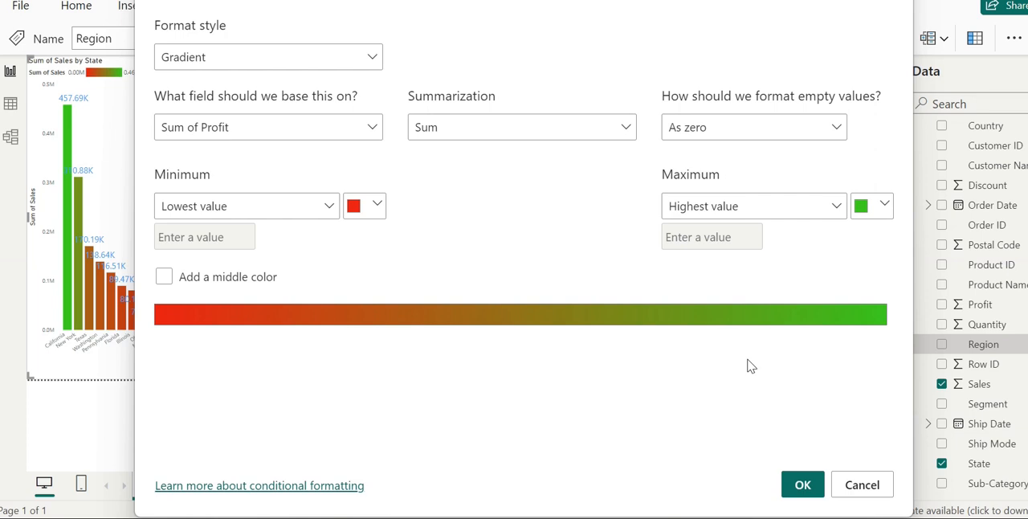
click(801, 486)
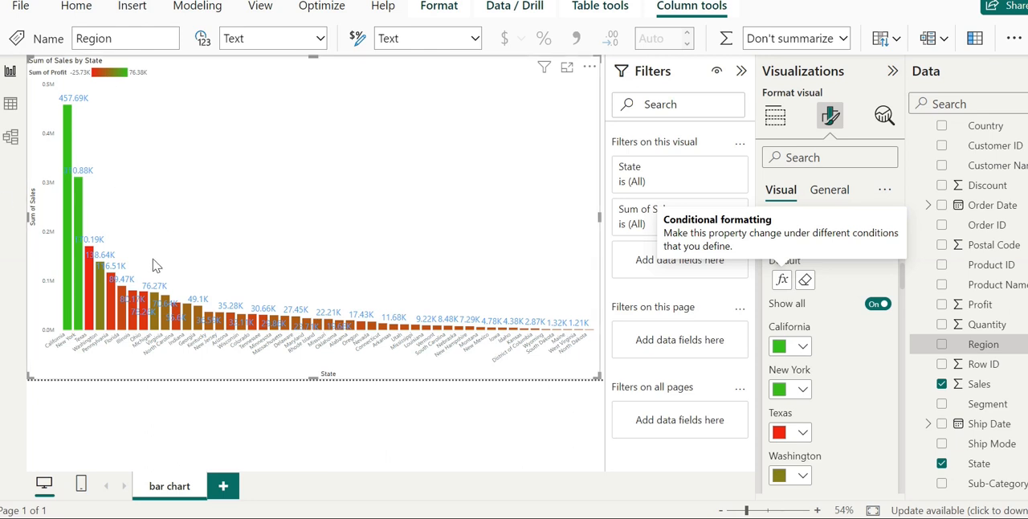
Add a middle color to the columns' profit-based conditional formatting gradient
mouse_move(68, 283)
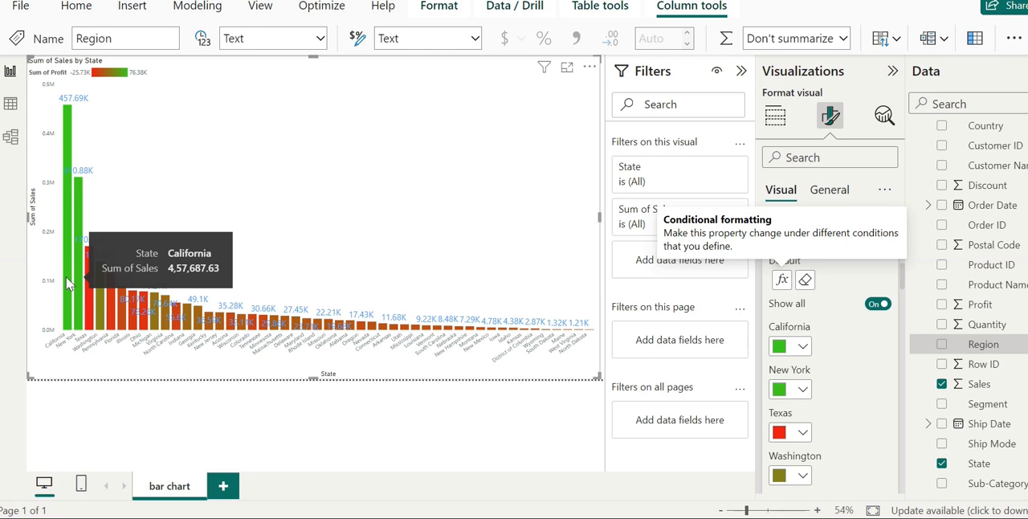
mouse_move(80, 233)
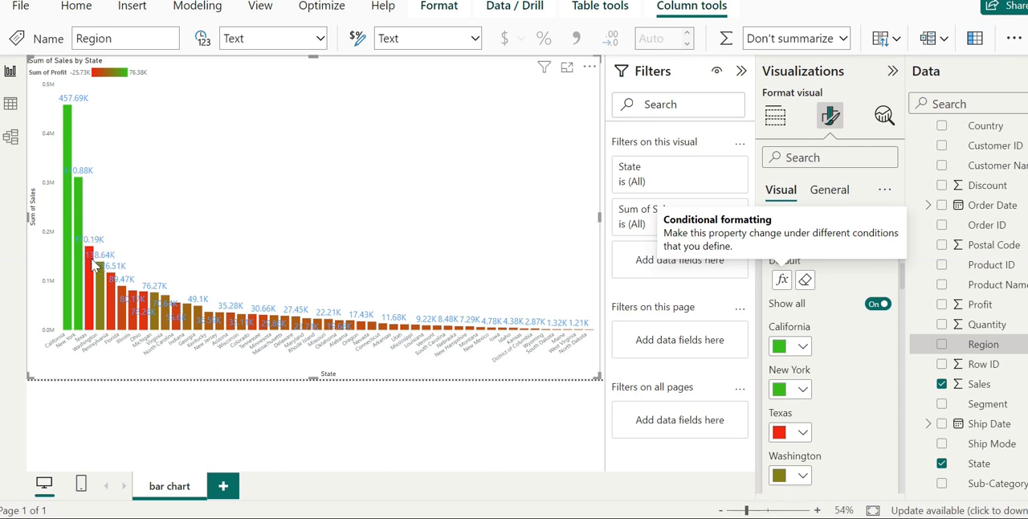
mouse_move(94, 266)
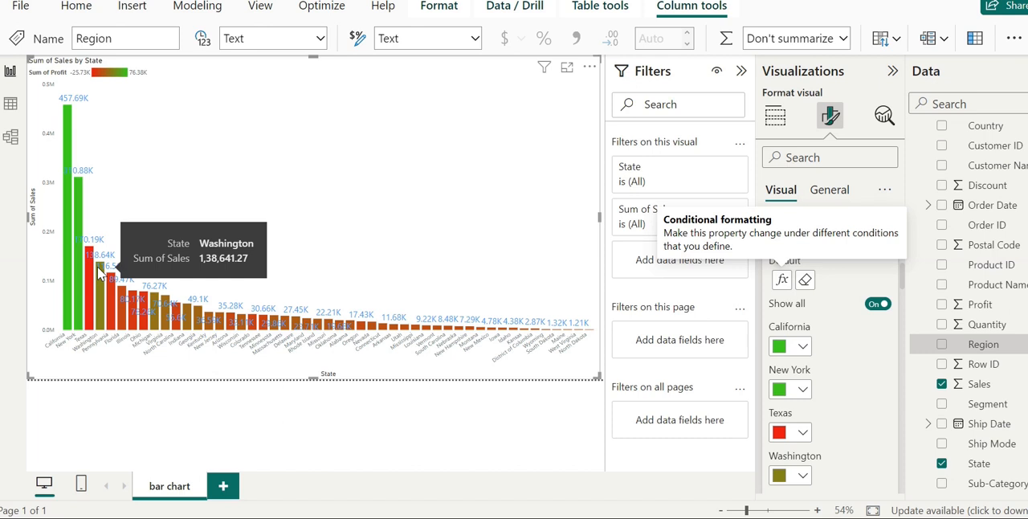
click(781, 281)
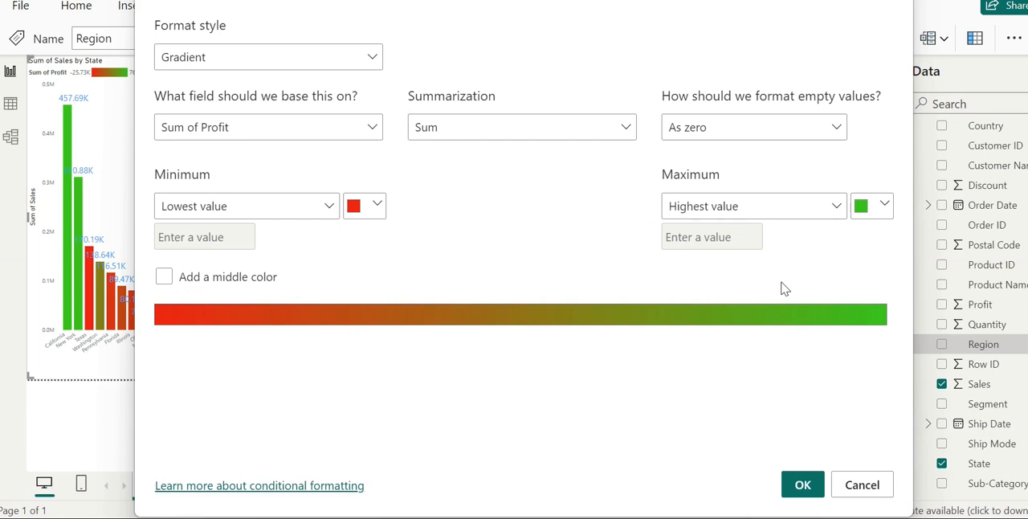
click(165, 278)
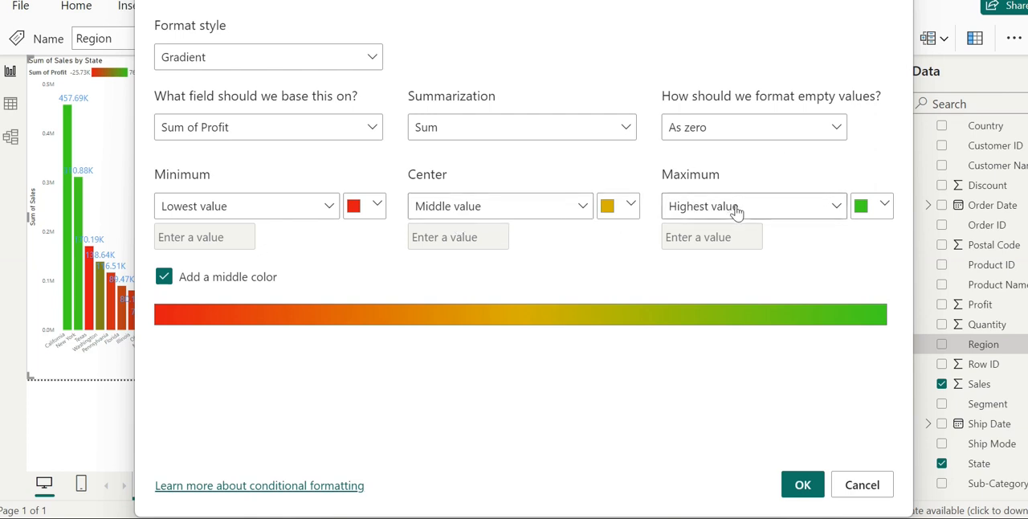
Give the gradient's Middle value a custom yellow color, #C8CB19, and apply the conditional formatting
click(630, 208)
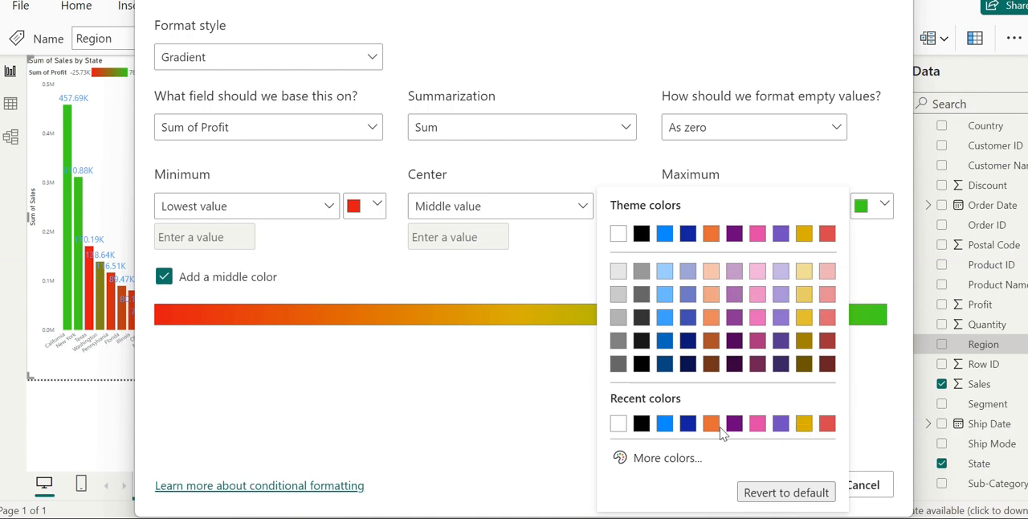
click(668, 457)
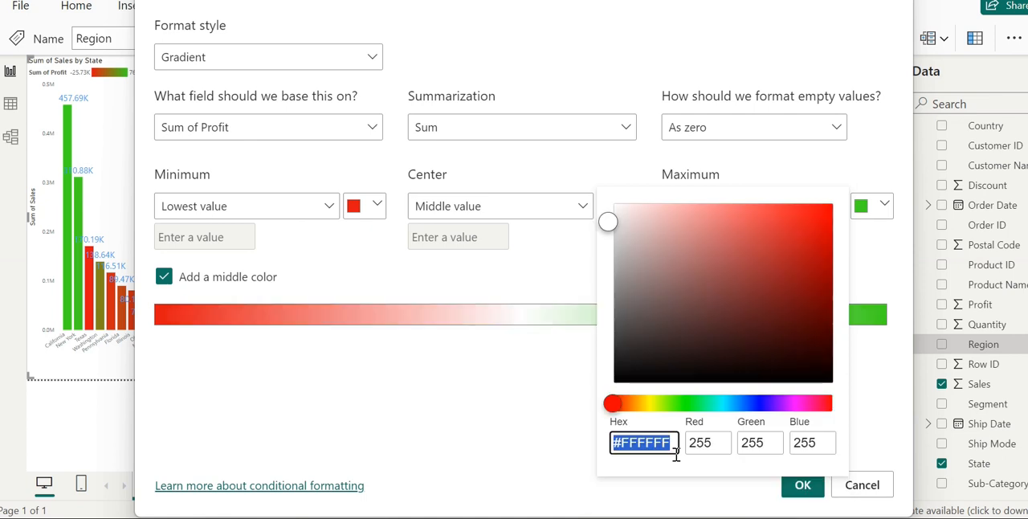
click(650, 404)
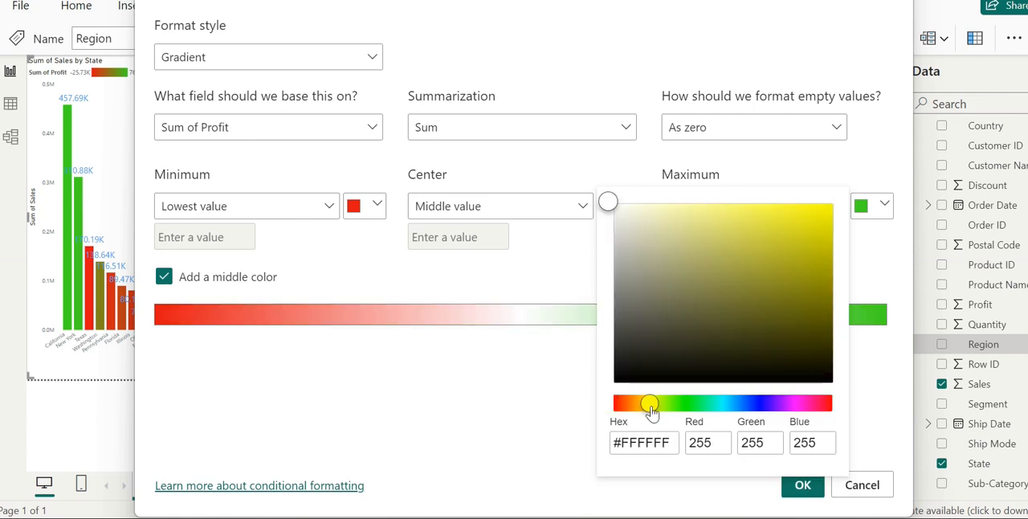
click(798, 238)
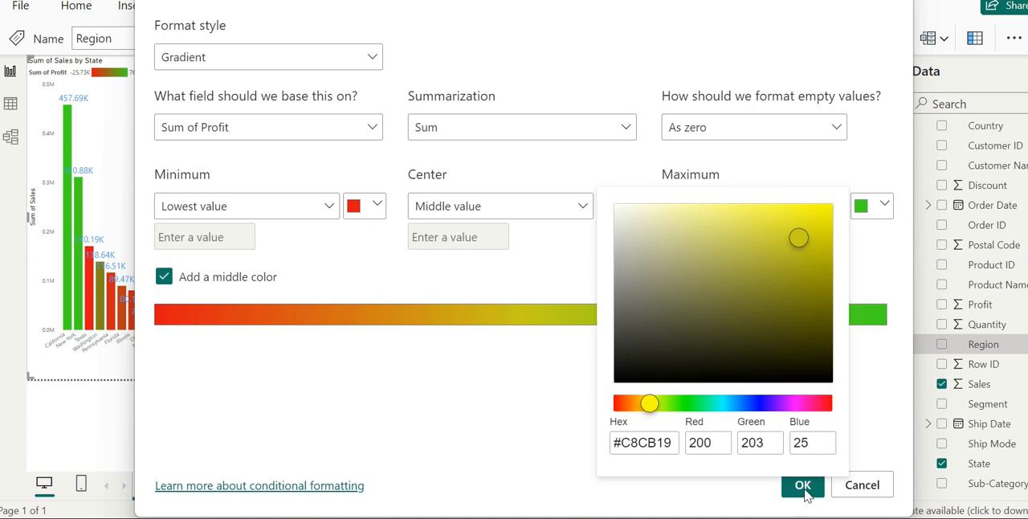
click(495, 450)
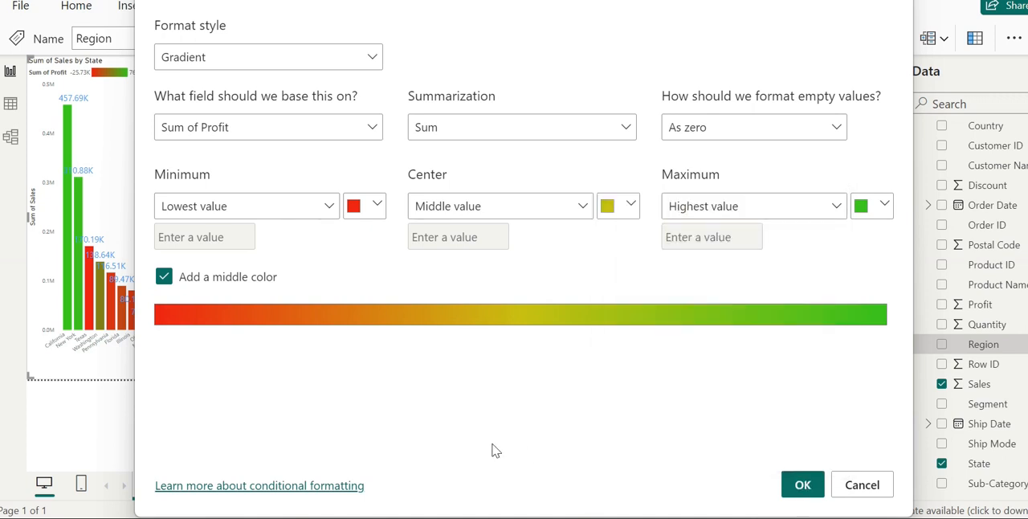
click(806, 485)
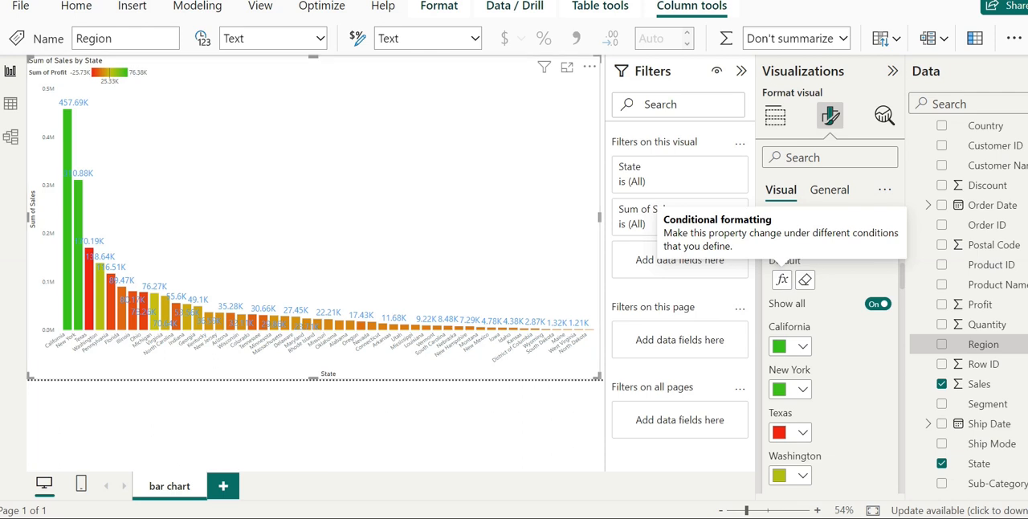
Examine the three-color profit gradient across all state columns, from California to North Dakota, in focus mode
click(566, 69)
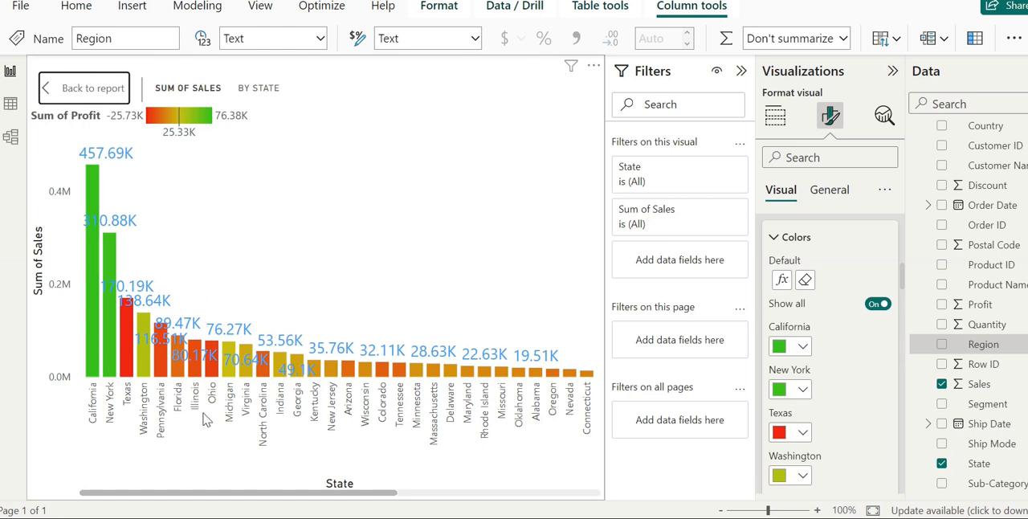
drag(313, 495, 540, 513)
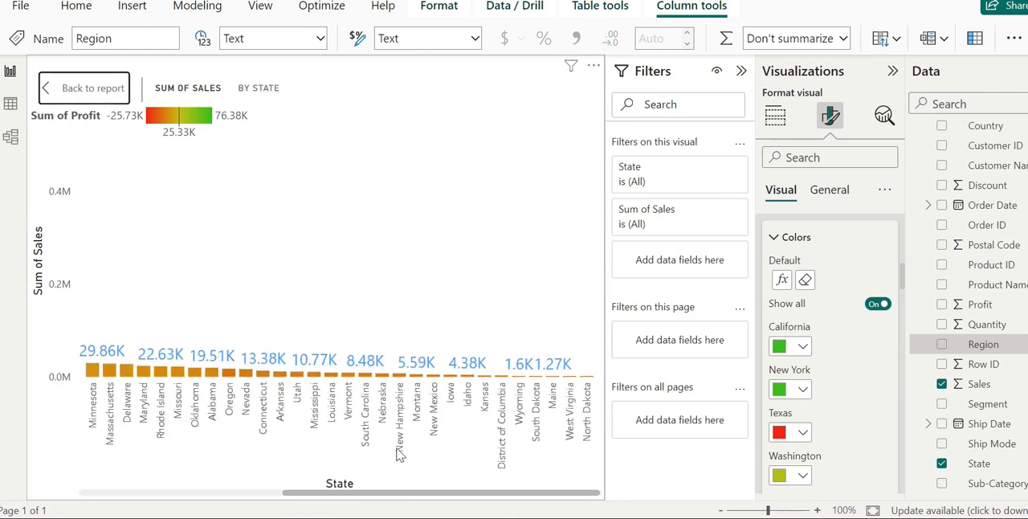
mouse_move(401, 380)
drag(372, 495, 81, 444)
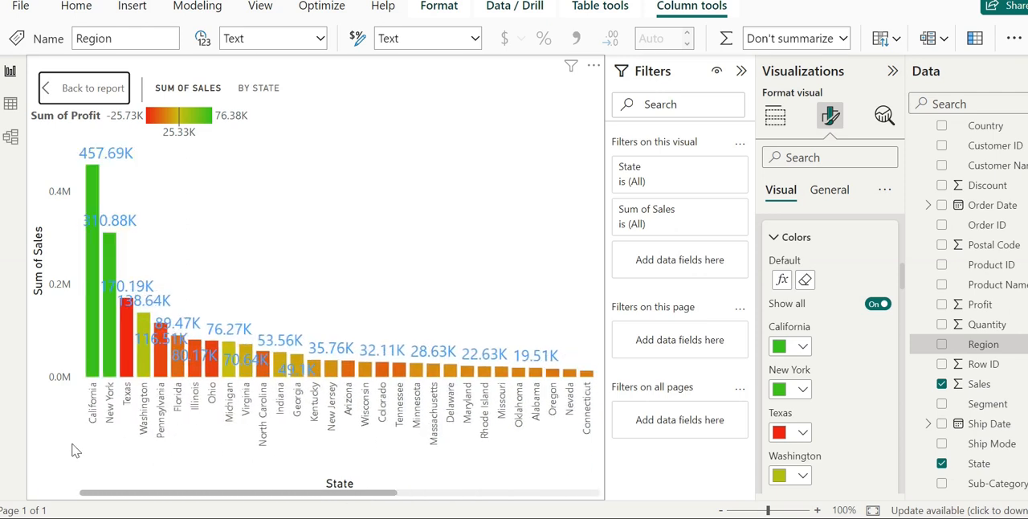